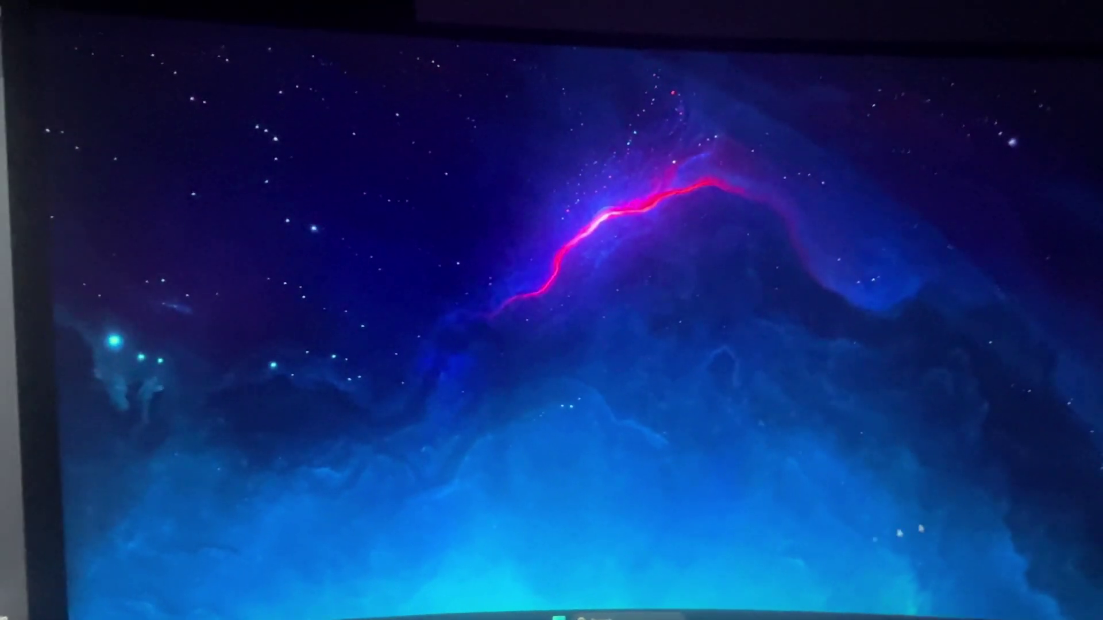
- Search for Settings and launch it, heading to Recovery's Advanced startup restart
left_click(650, 588)
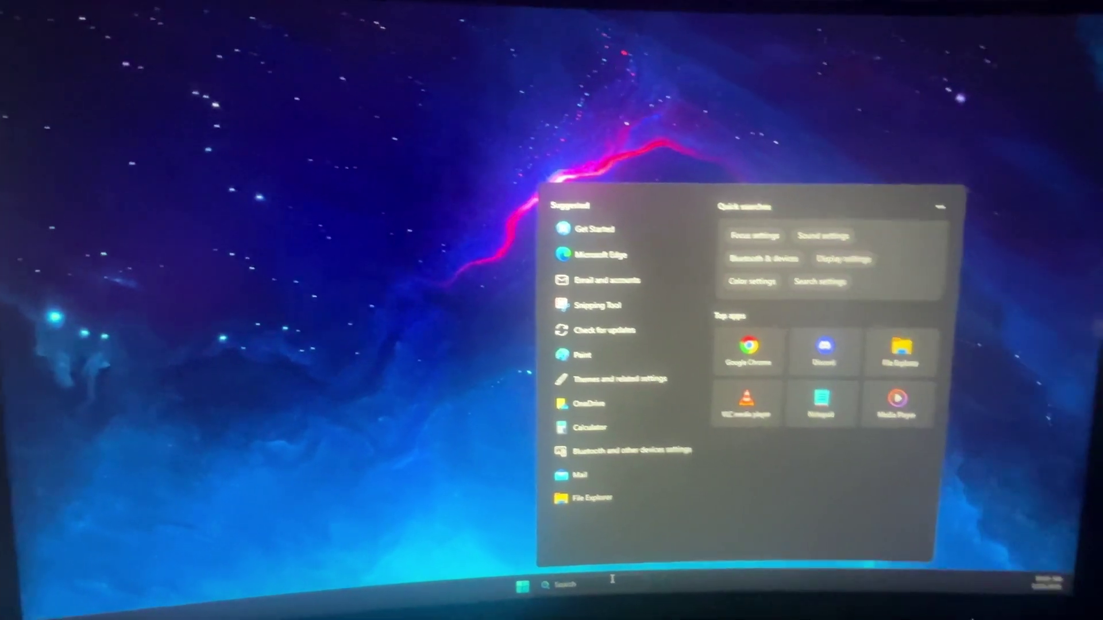
type("obs")
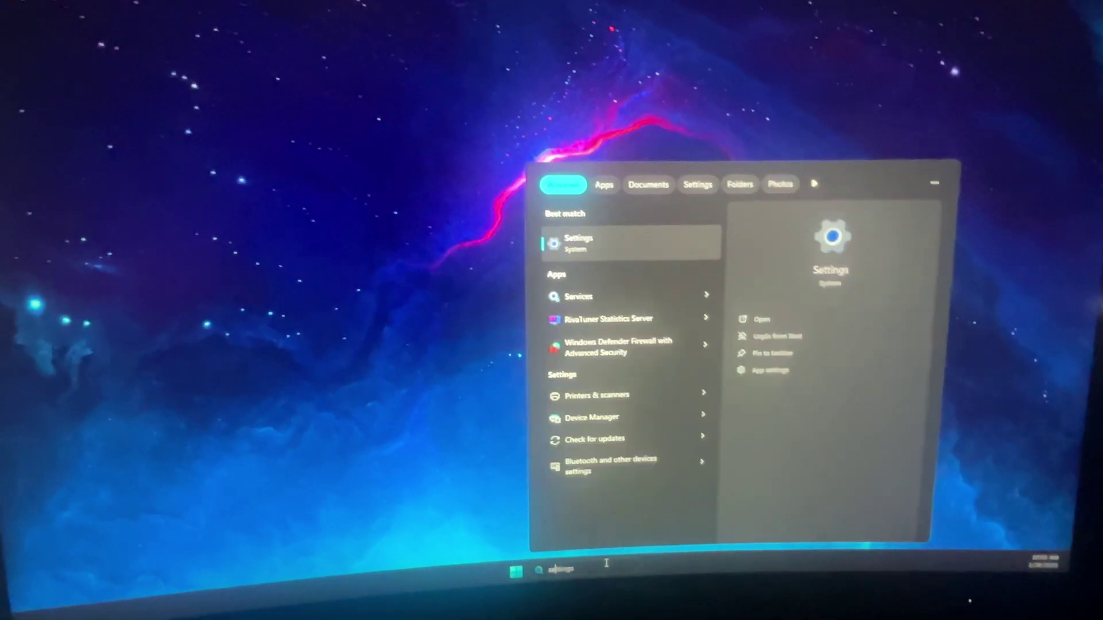
key("Return")
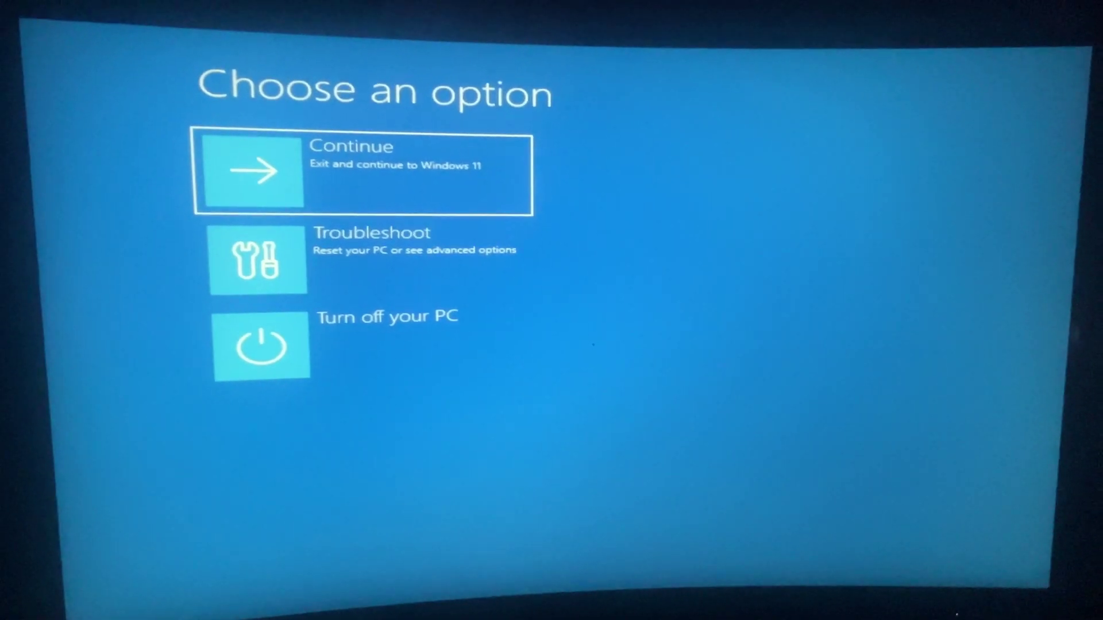
- Pick Troubleshoot, then Advanced options, then UEFI Firmware Settings to restart into the BIOS
key("Down")
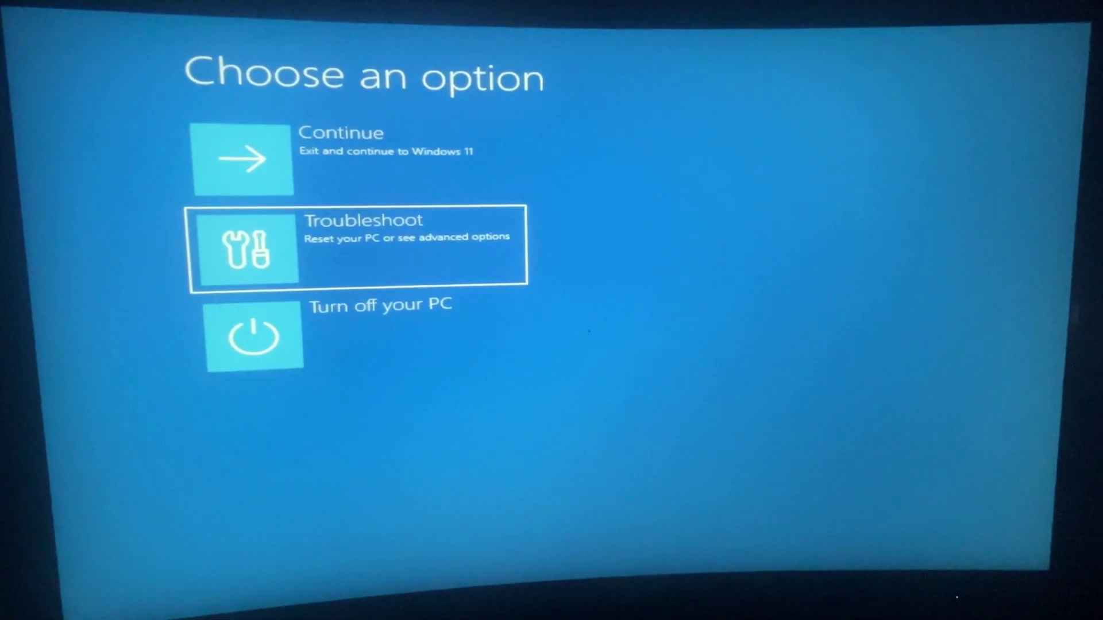
key("Return")
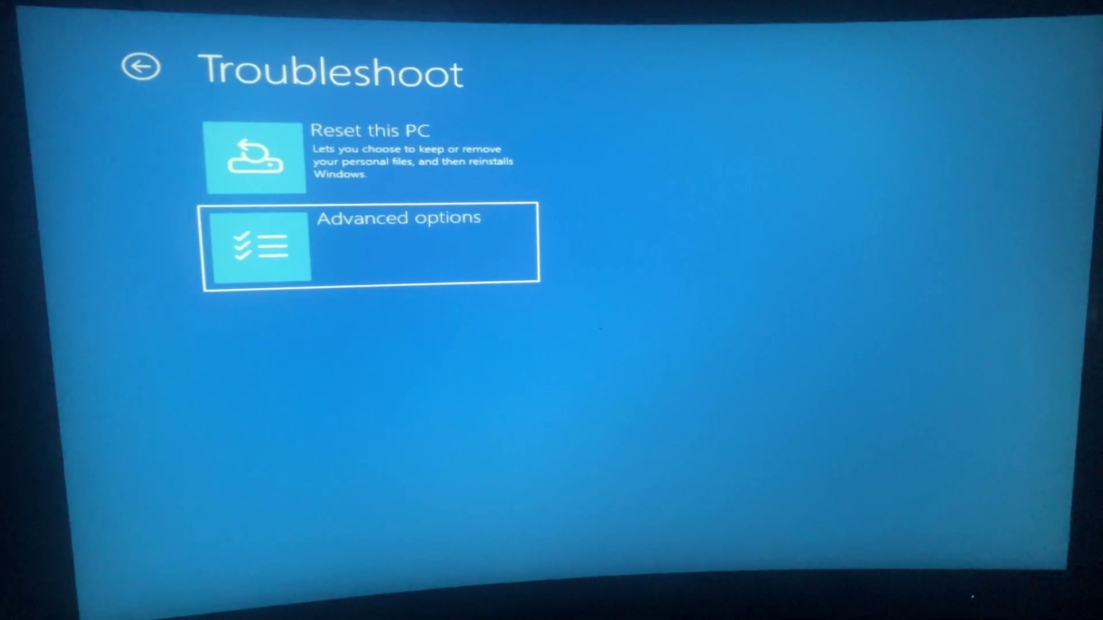
key("Return")
key("Right")
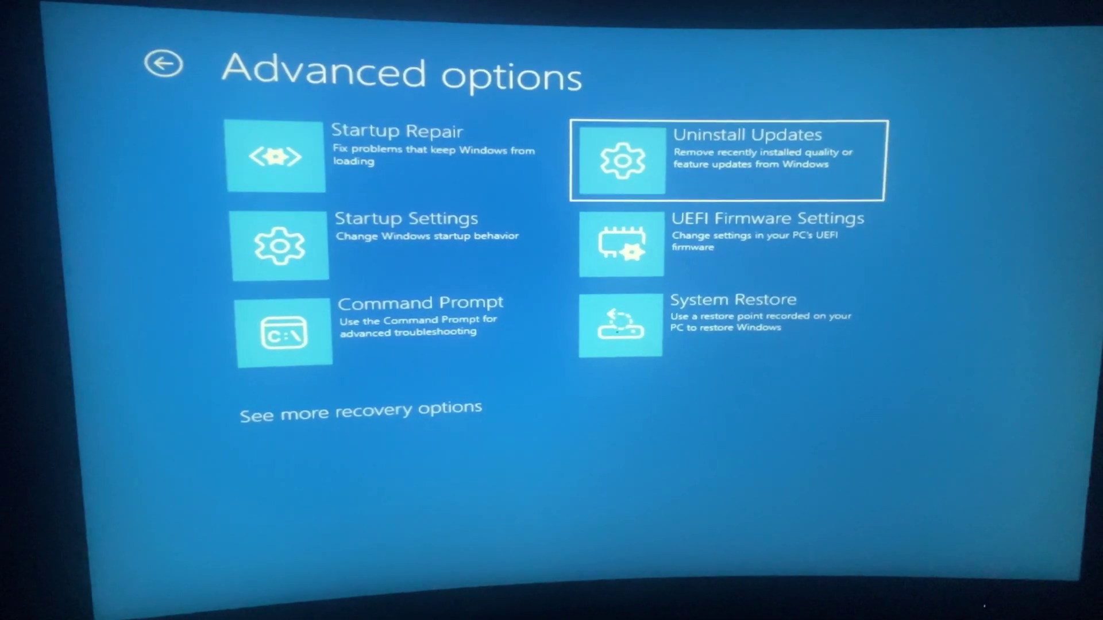
key("Down")
key("Return")
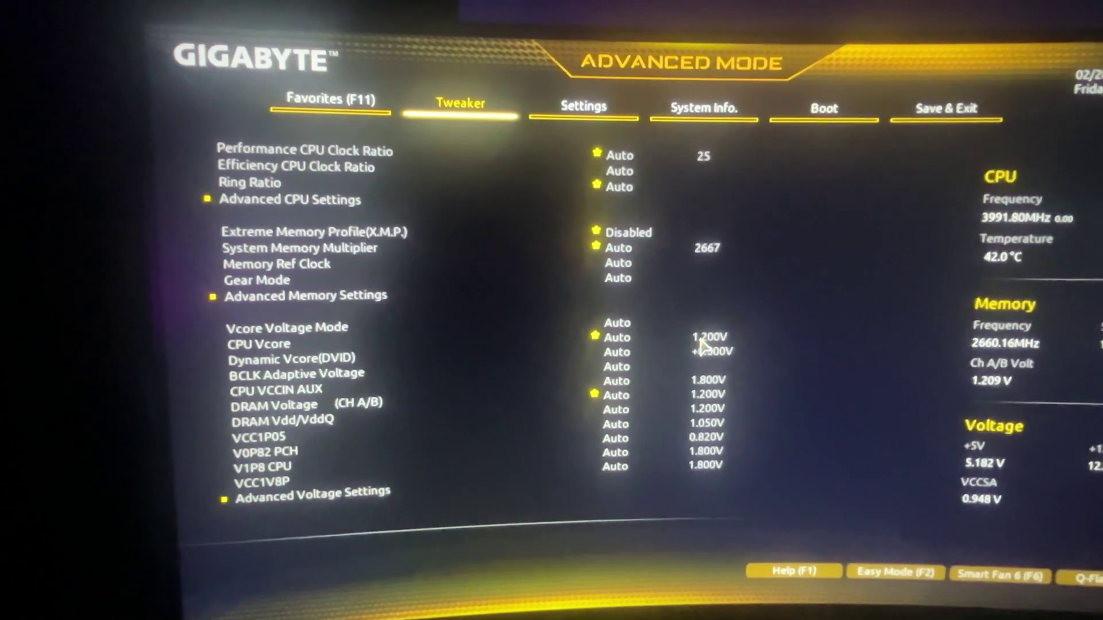
- Move from the Tweaker tab past Settings to the Boot tab
key("Right")
key("Right")
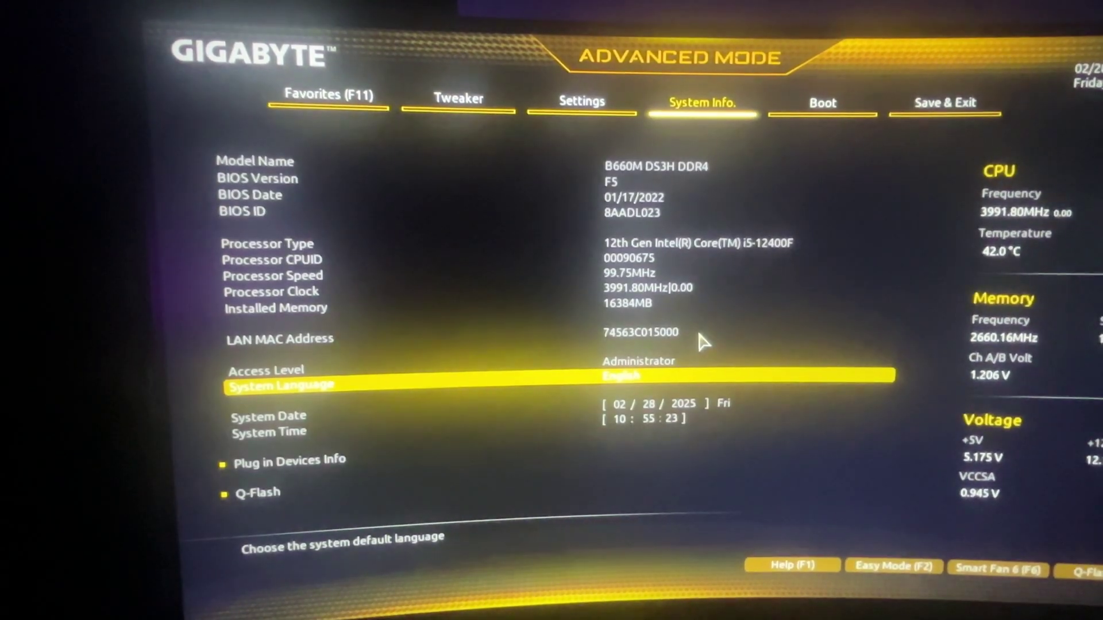
key("Right")
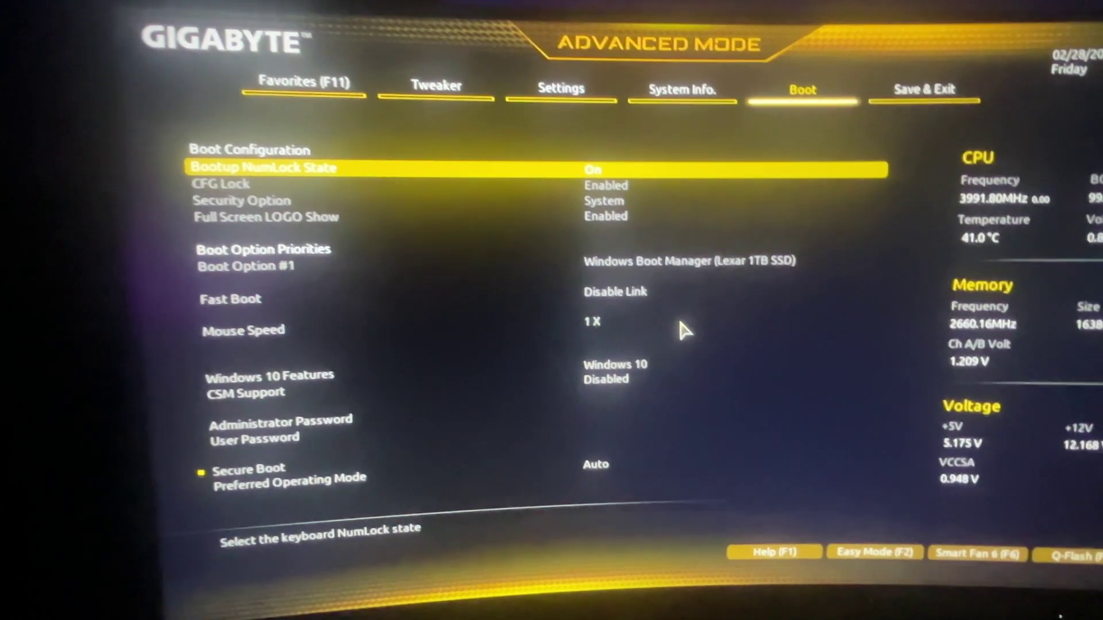
- Set Preferred Operating Mode to Easy Mode and highlight the Secure Boot entry
key("Down")
key("Down")
key("Down")
key("Down")
key("Down")
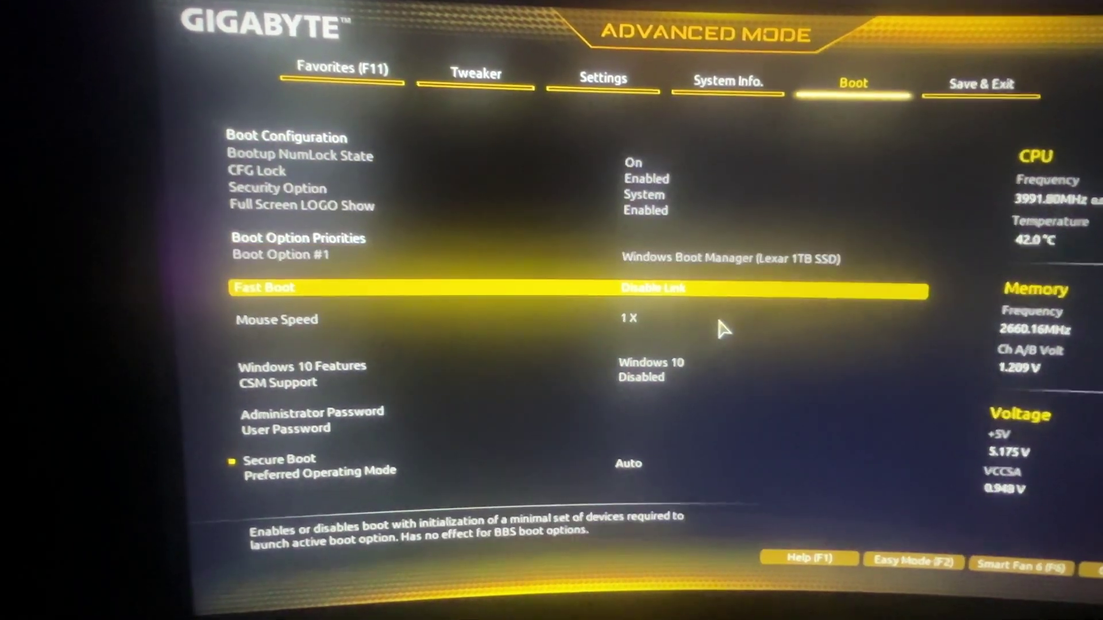
key("Down")
key("Down")
key("Down")
key("Down")
key("Down")
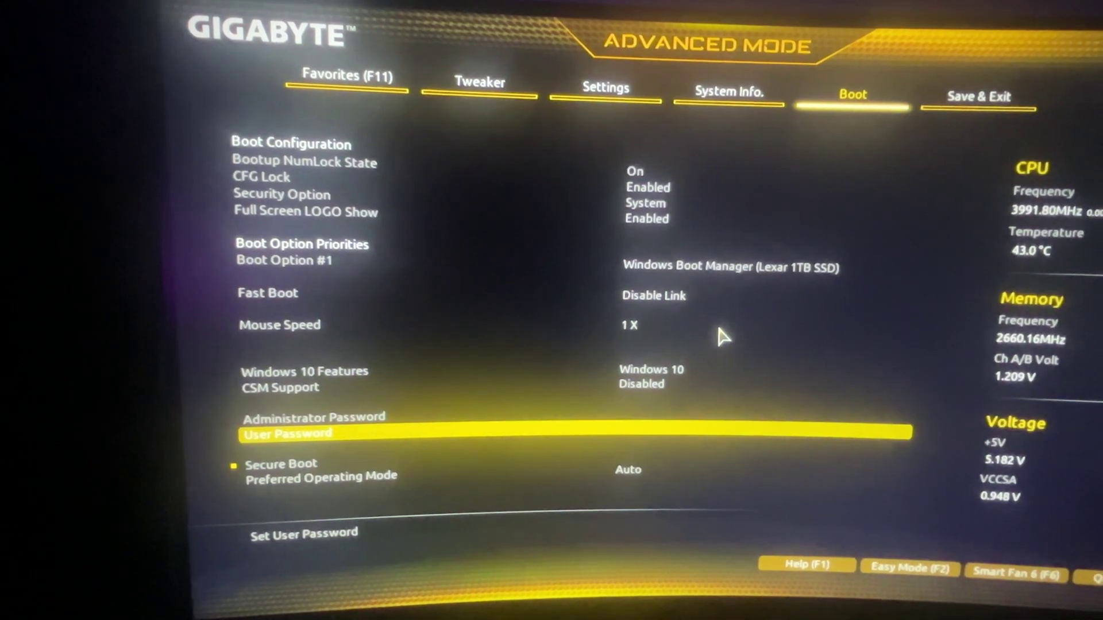
key("Down")
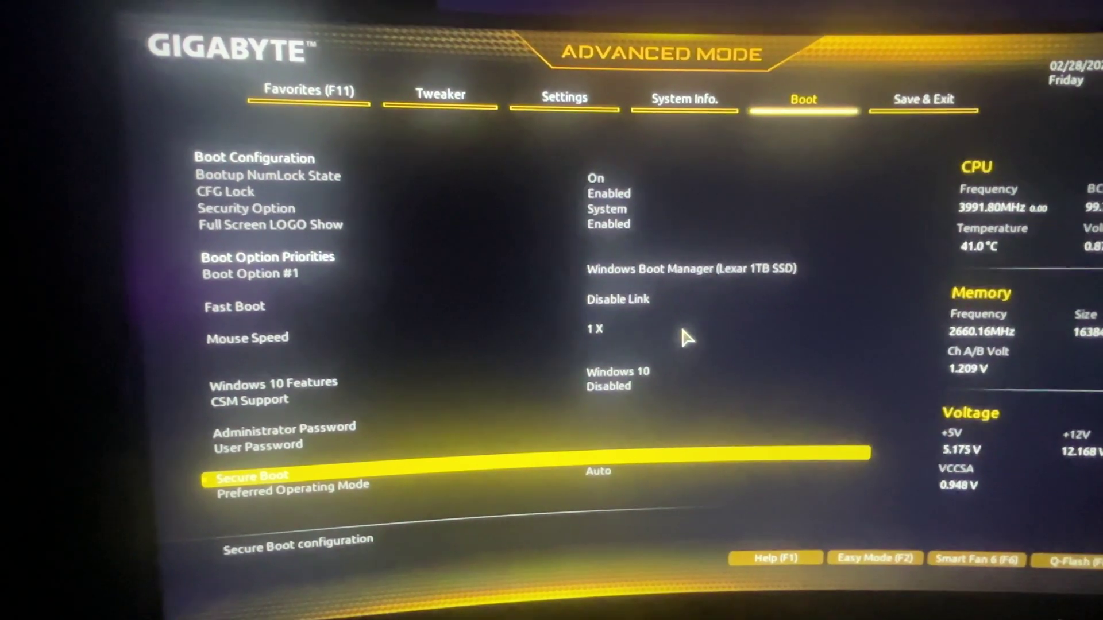
key("Down")
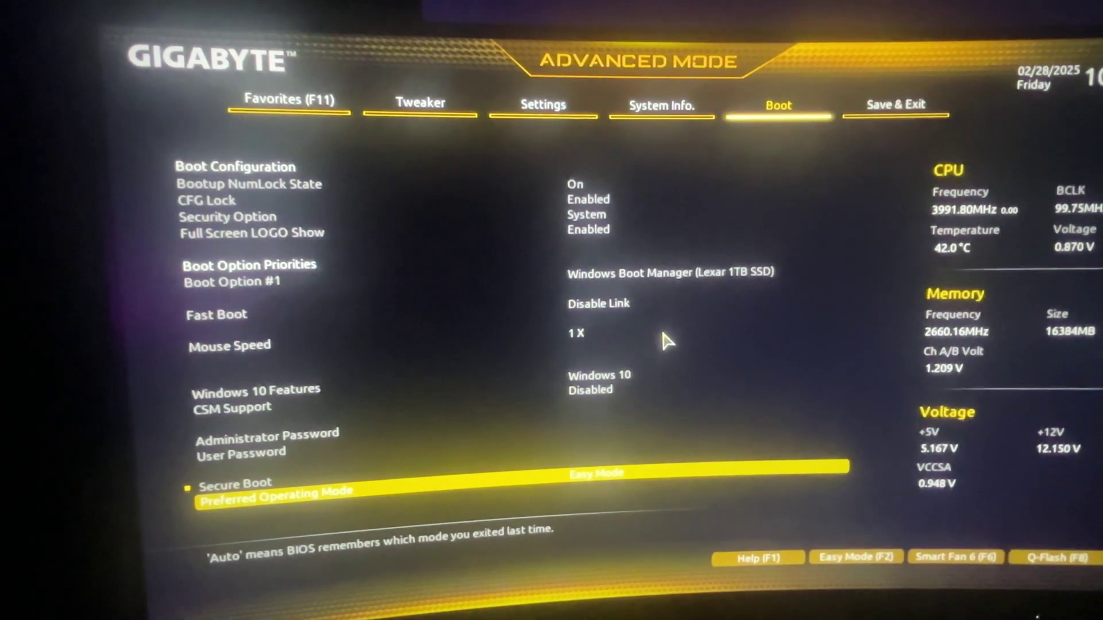
key("Down")
key("Down")
key("Down")
key("Down")
key("Down")
key("Down")
key("Down")
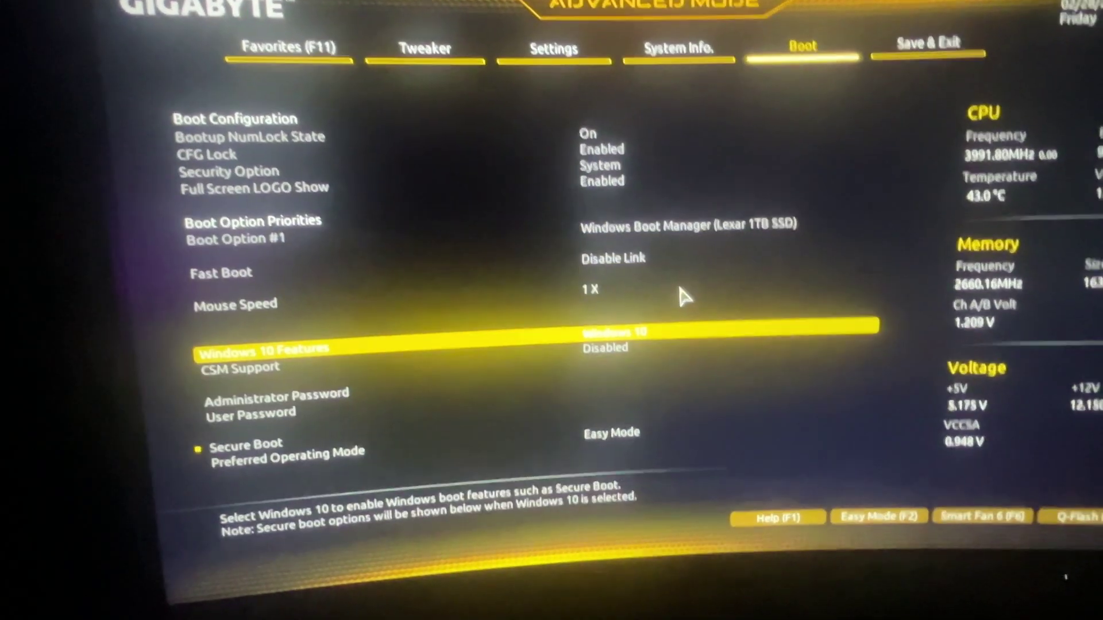
key("Down")
key("Down")
key("Down")
key("Down")
- Switch Secure Boot from Disabled to Enabled, leaving Secure Boot Mode at Standard
key("Return")
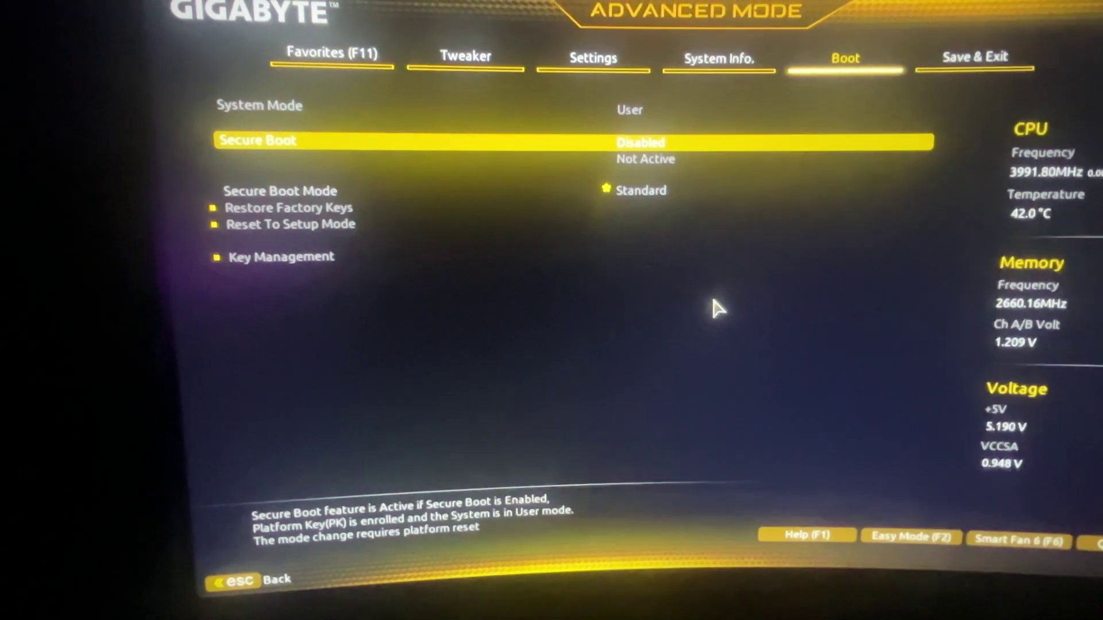
key("Right")
key("Left")
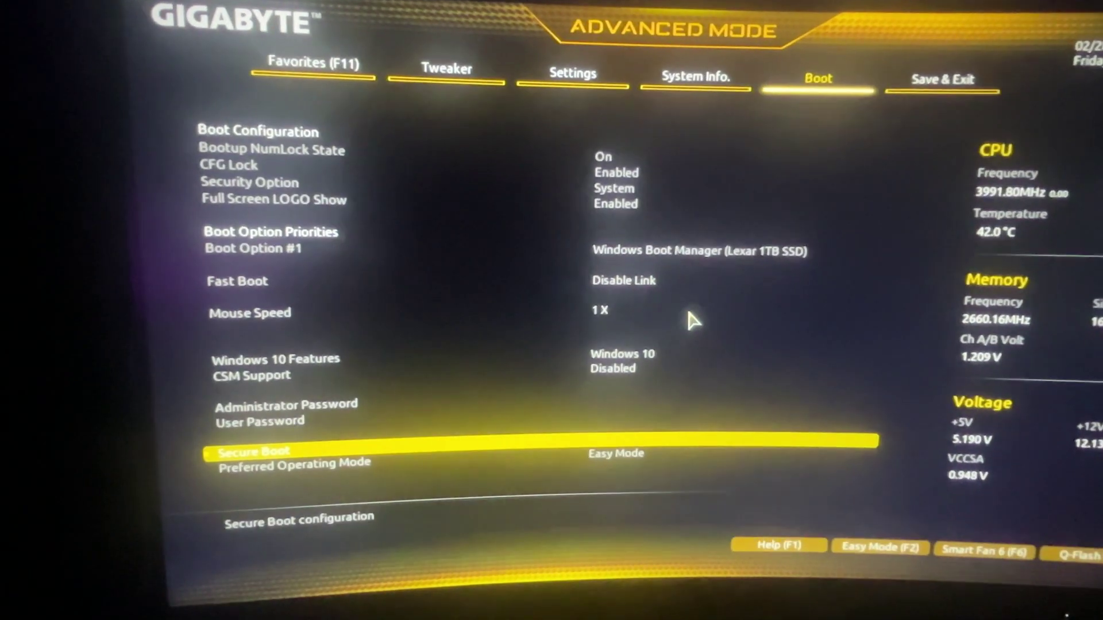
key("Return")
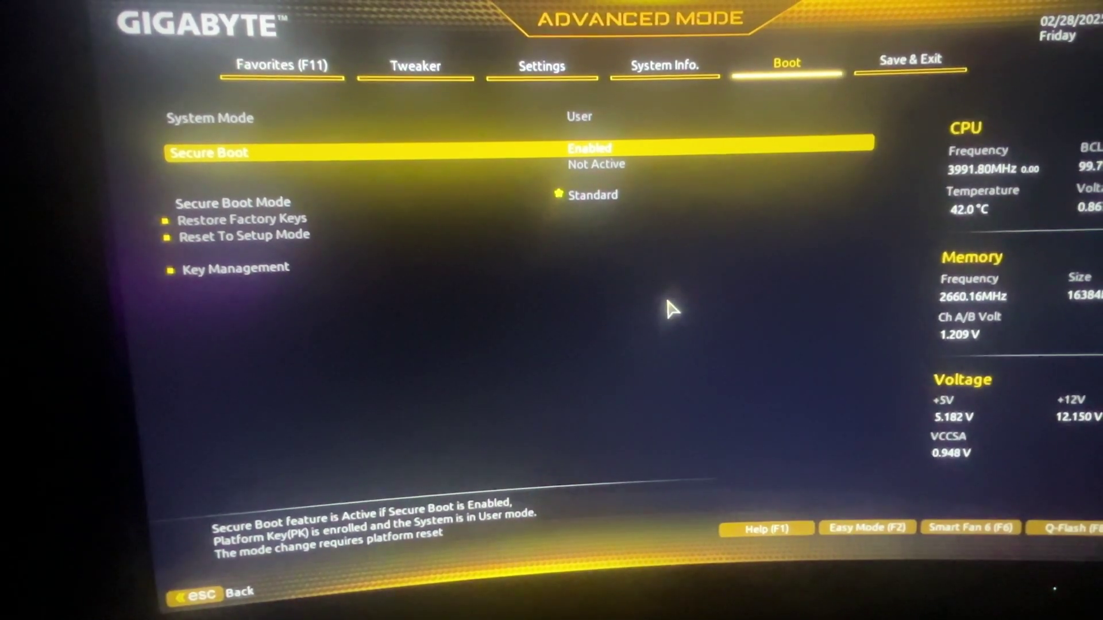
key("Down")
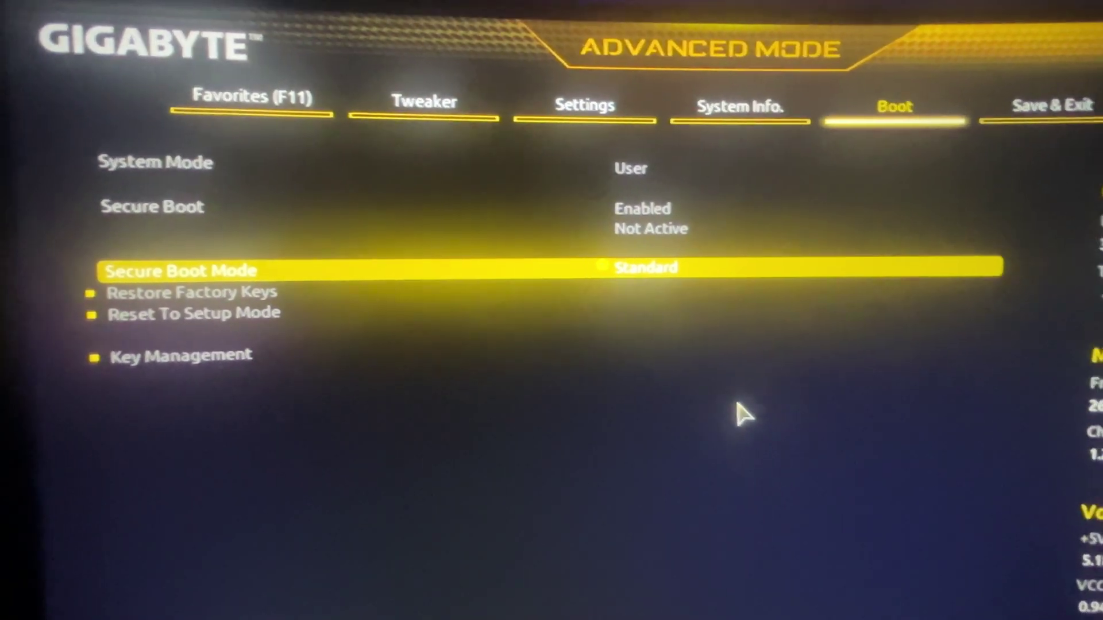
- Choose Save & Exit Setup from the Save & Exit tab to show the change summary
key("Right")
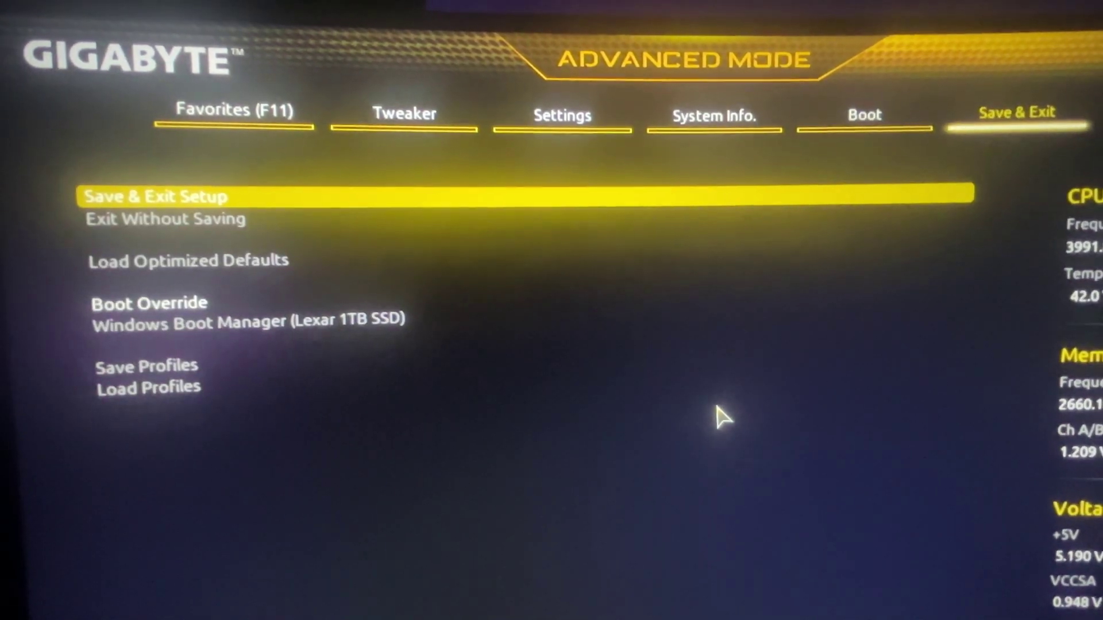
key("Return")
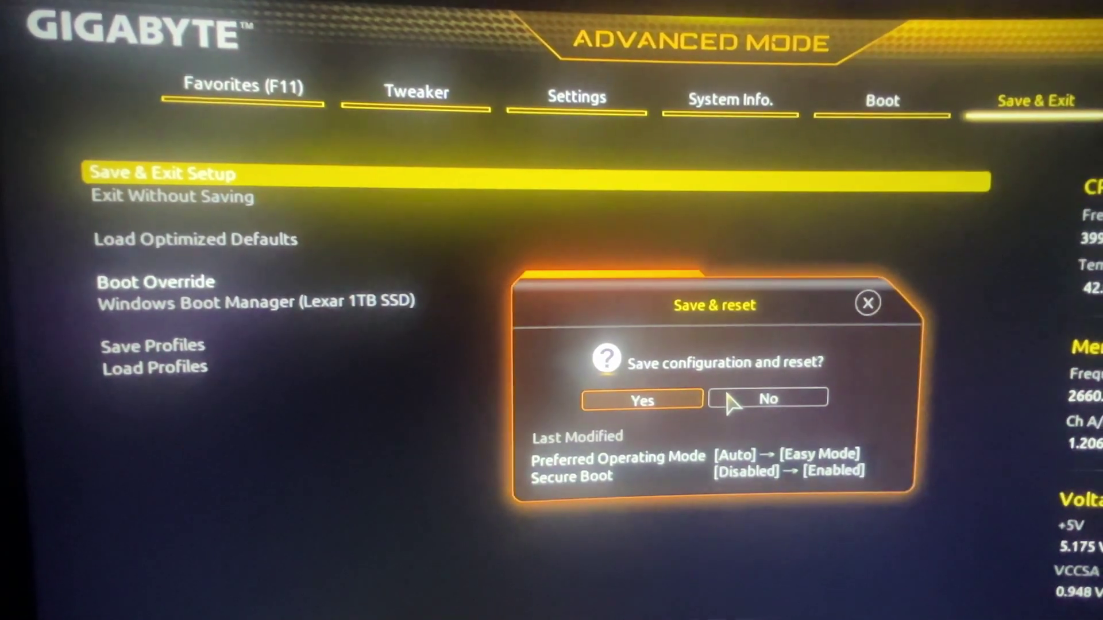